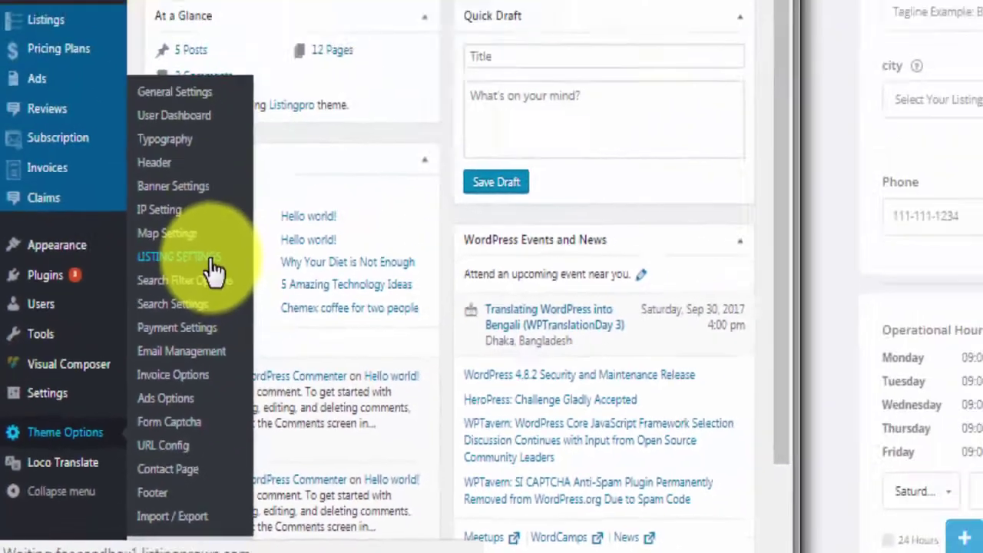
# Switch off the First, Second, Third and Fourth section images under Listing Submit & Edit.
pyautogui.click(322, 115)
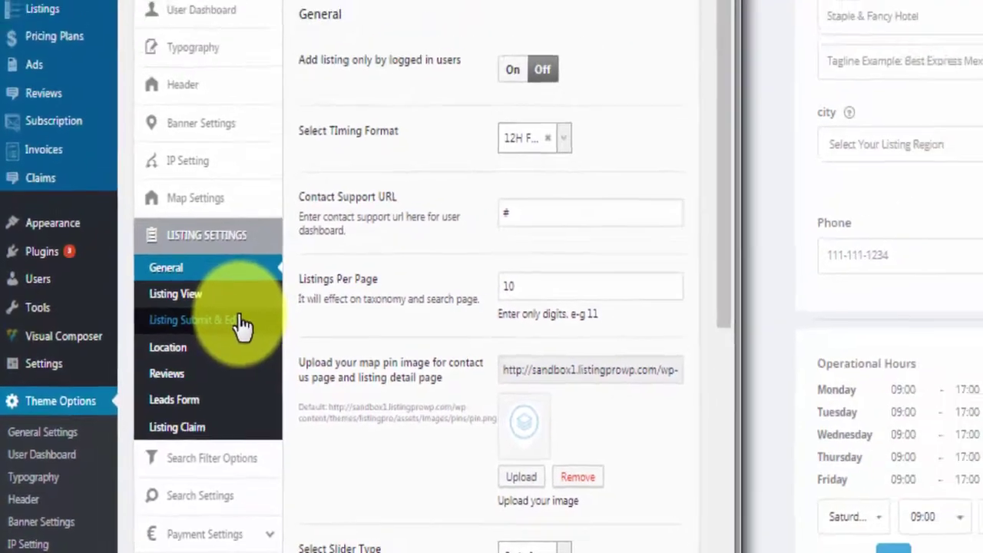
pyautogui.click(281, 283)
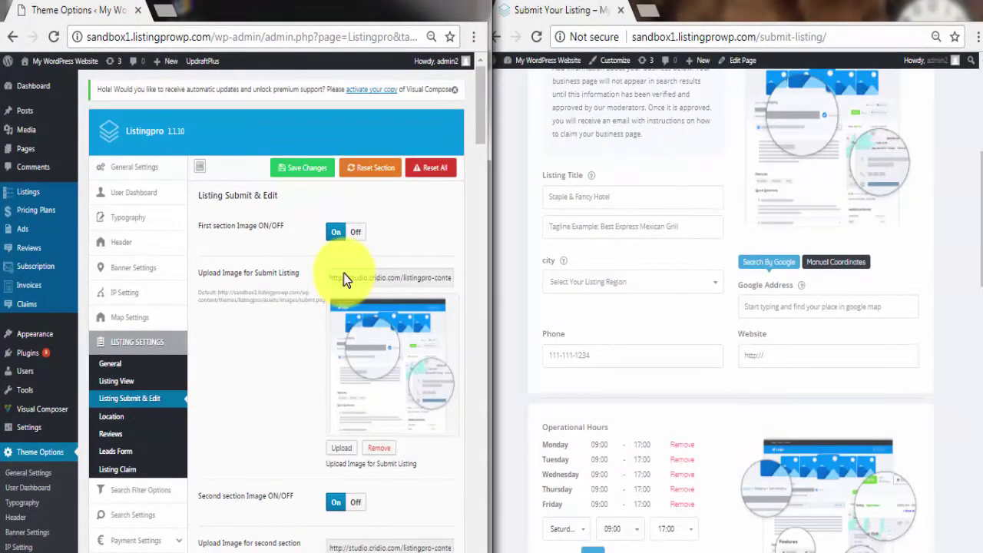
pyautogui.click(354, 232)
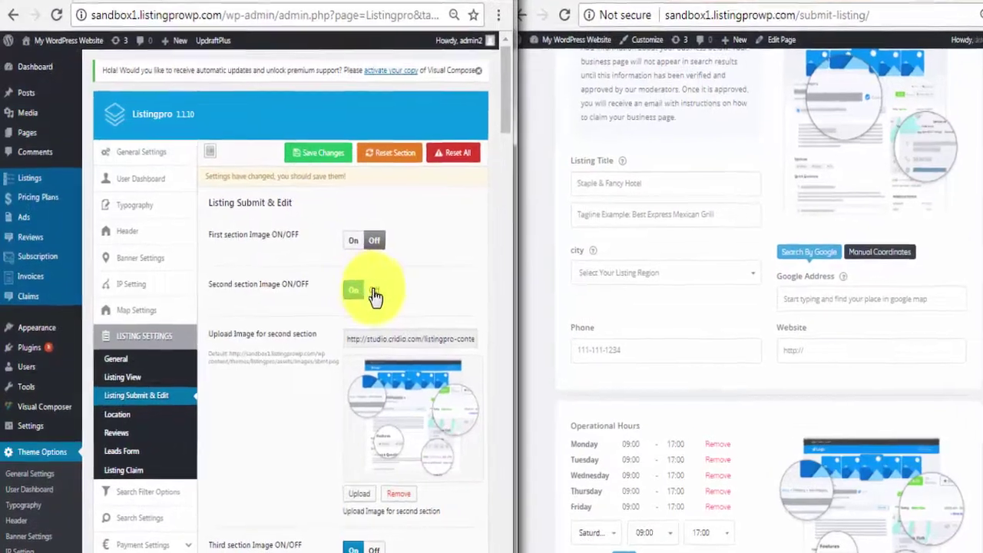
pyautogui.click(356, 295)
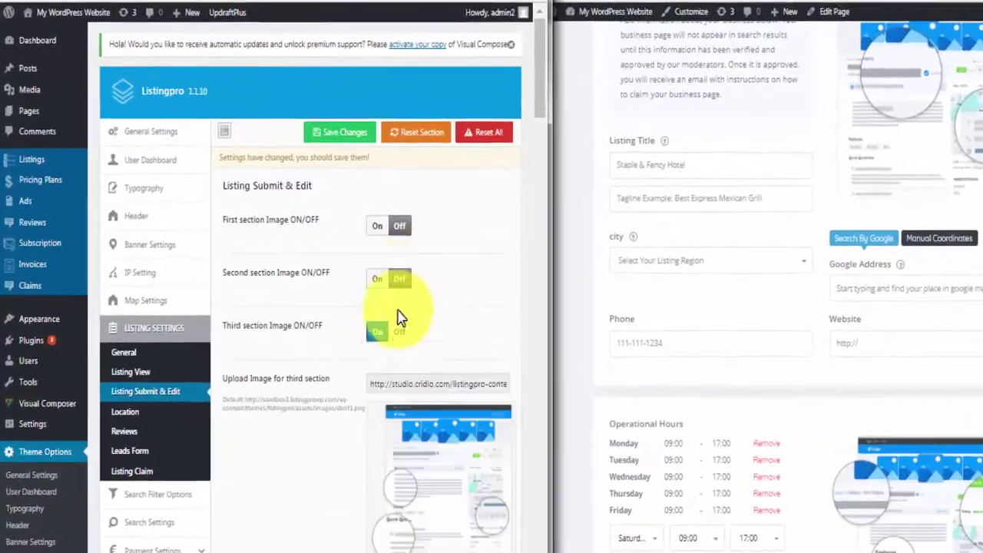
pyautogui.click(355, 345)
pyautogui.scroll(-3, 467, 358)
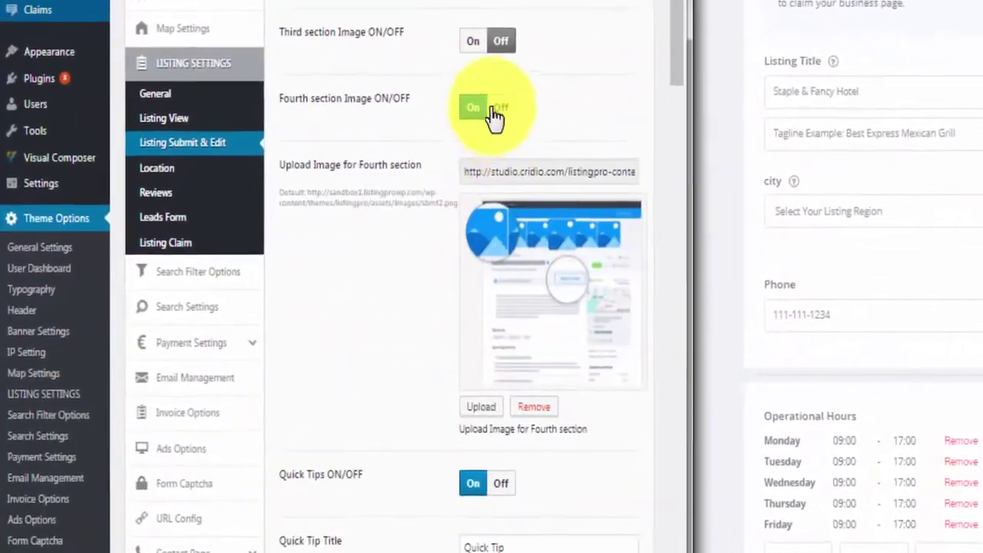
pyautogui.click(503, 96)
pyautogui.scroll(-2, 507, 287)
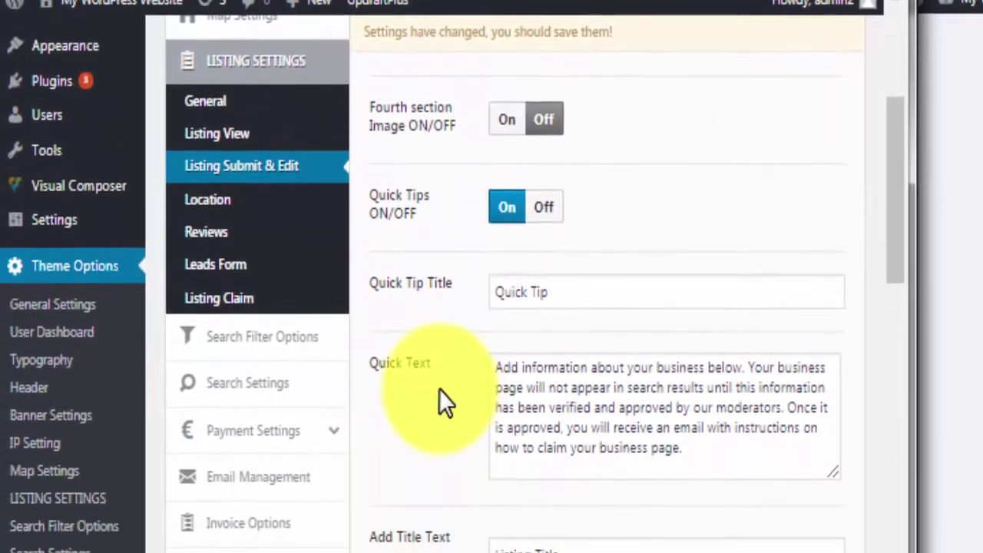
# Change Add Title Text from 'Listing Title' to 'business name' and Add City Text to 'your city'.
pyautogui.scroll(-2, 439, 391)
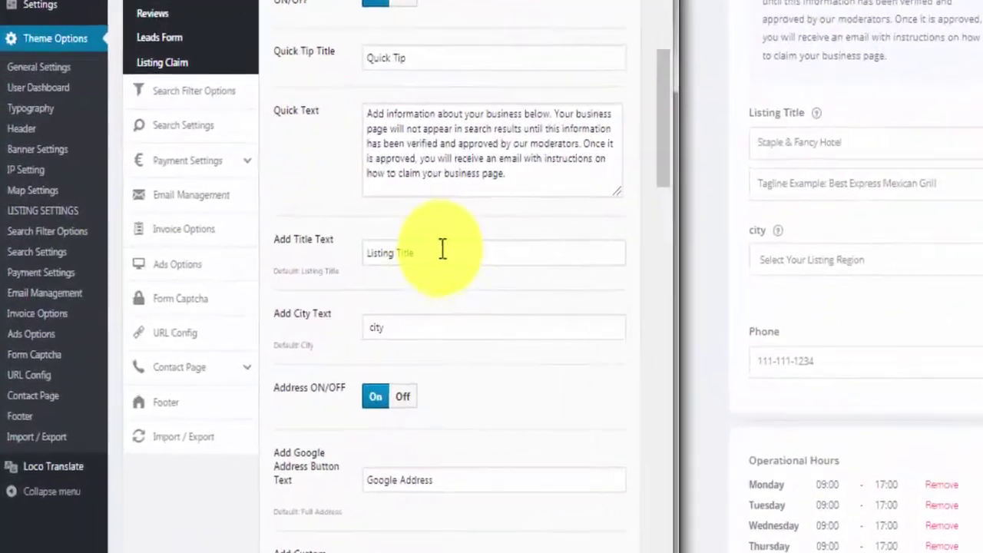
pyautogui.tripleClick(312, 270)
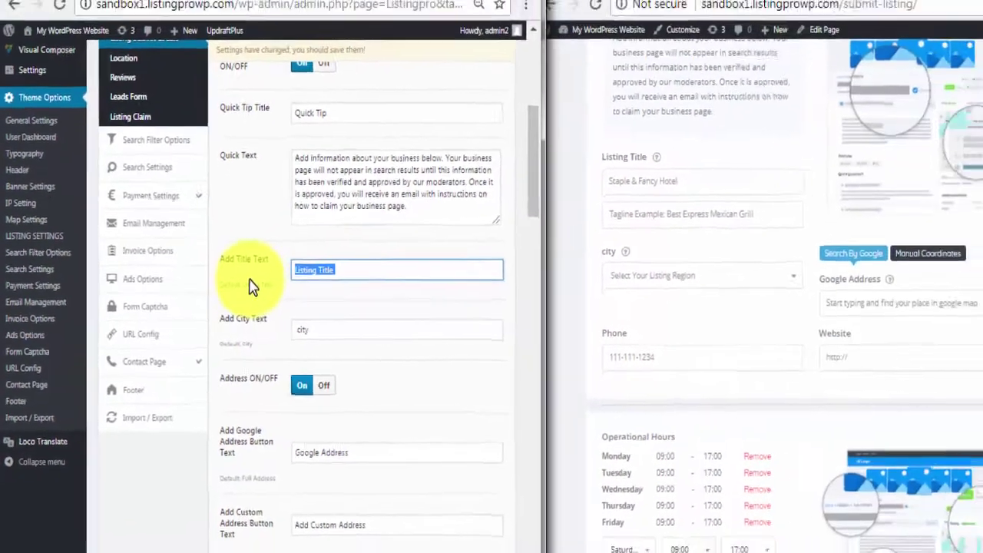
pyautogui.press('BackSpace')
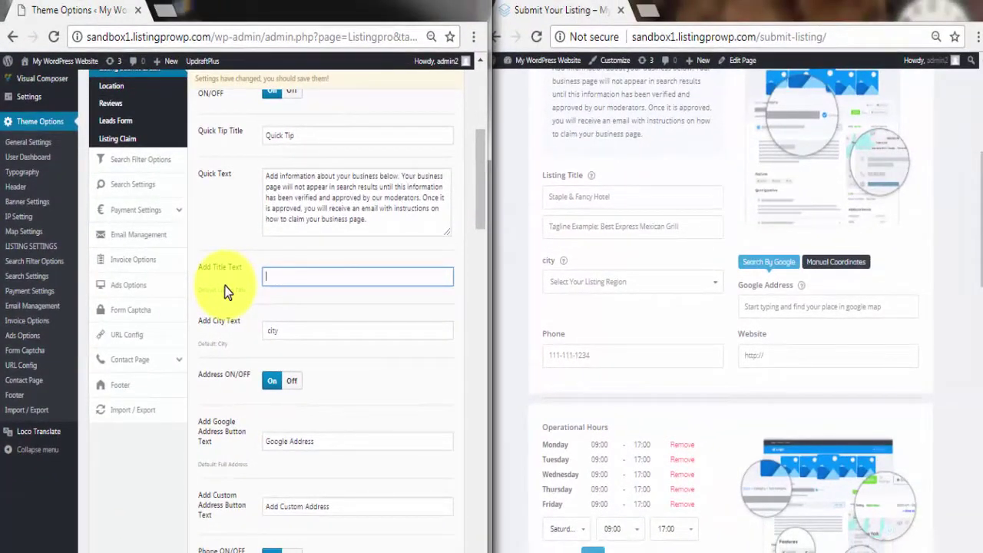
pyautogui.write('bus')
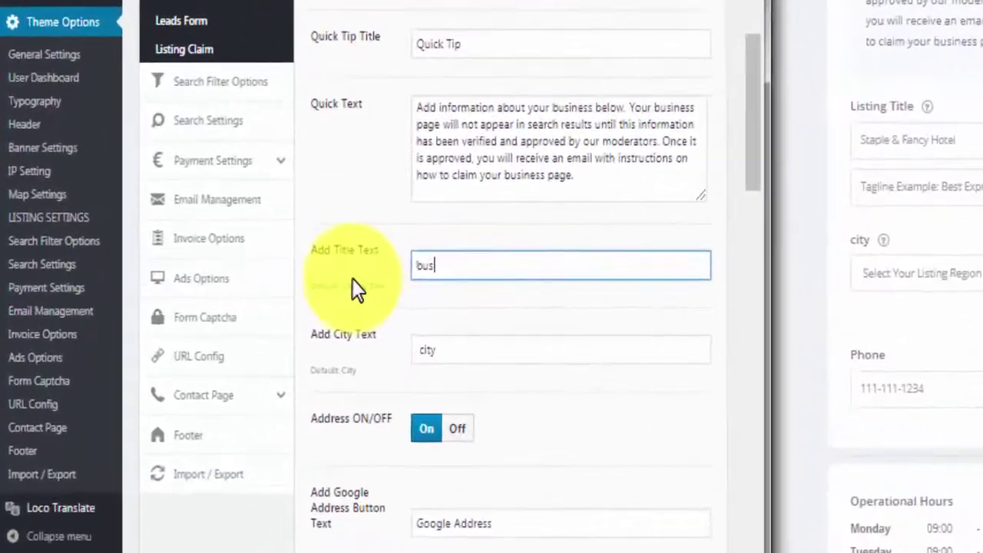
pyautogui.write('iness n')
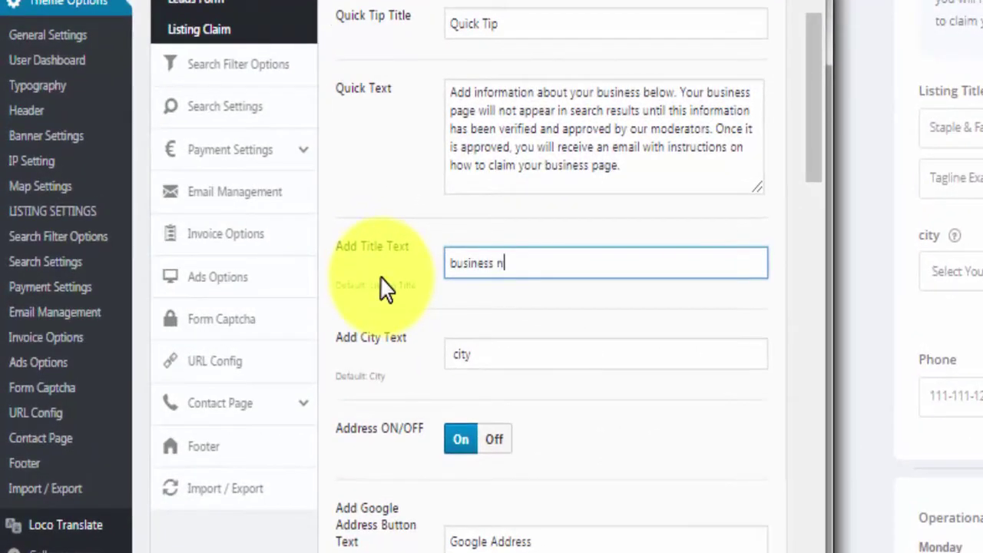
pyautogui.write('ame')
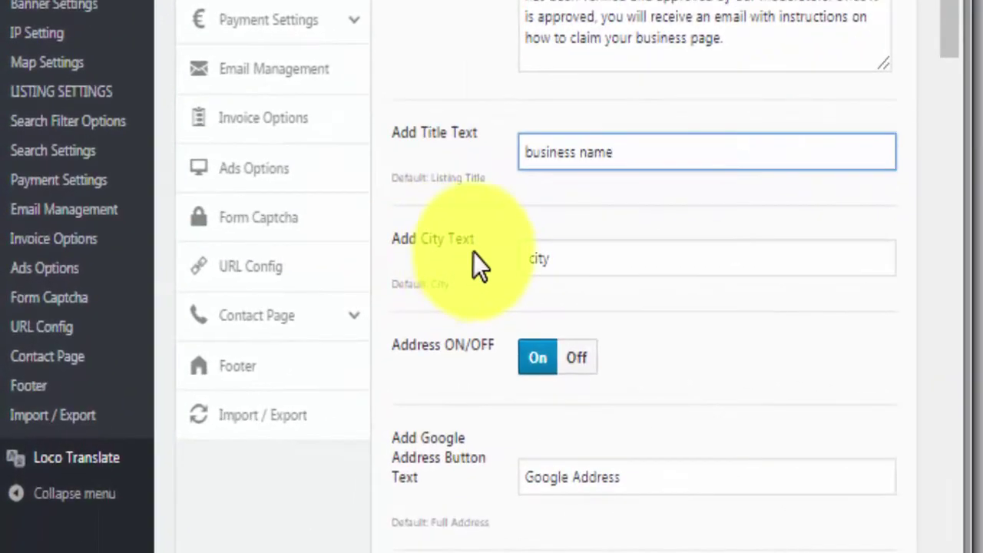
pyautogui.moveTo(589, 259); pyautogui.dragTo(486, 262)
pyautogui.press('BackSpace')
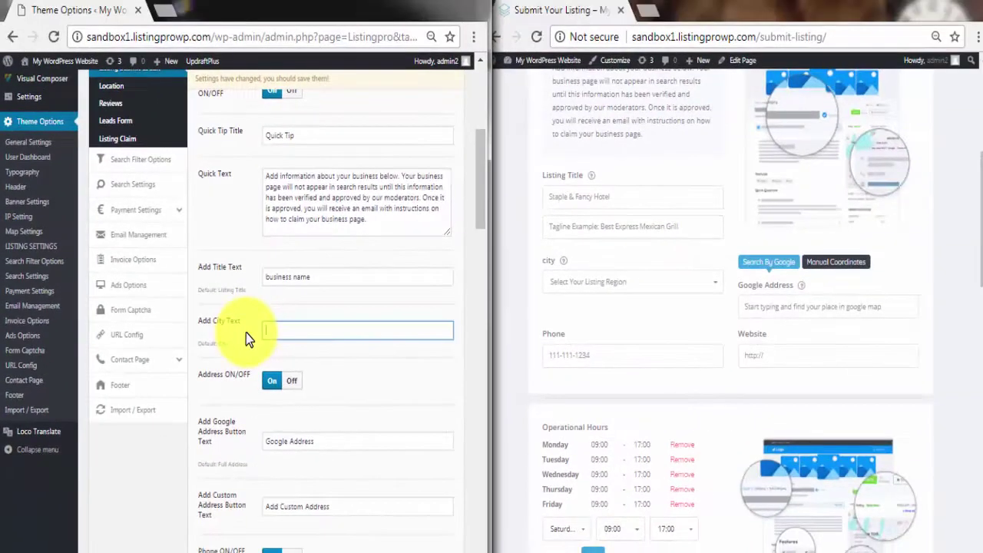
pyautogui.write('your c')
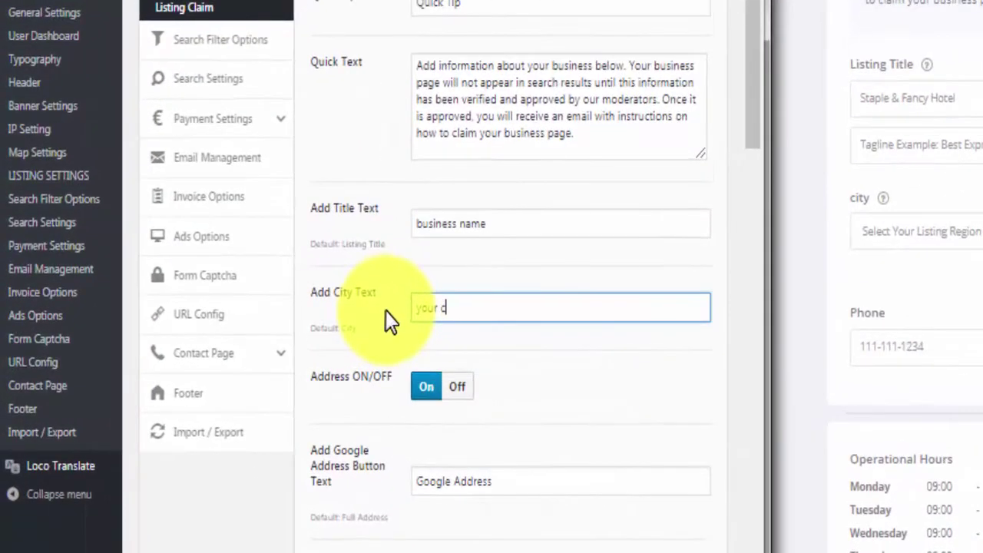
pyautogui.write('ity')
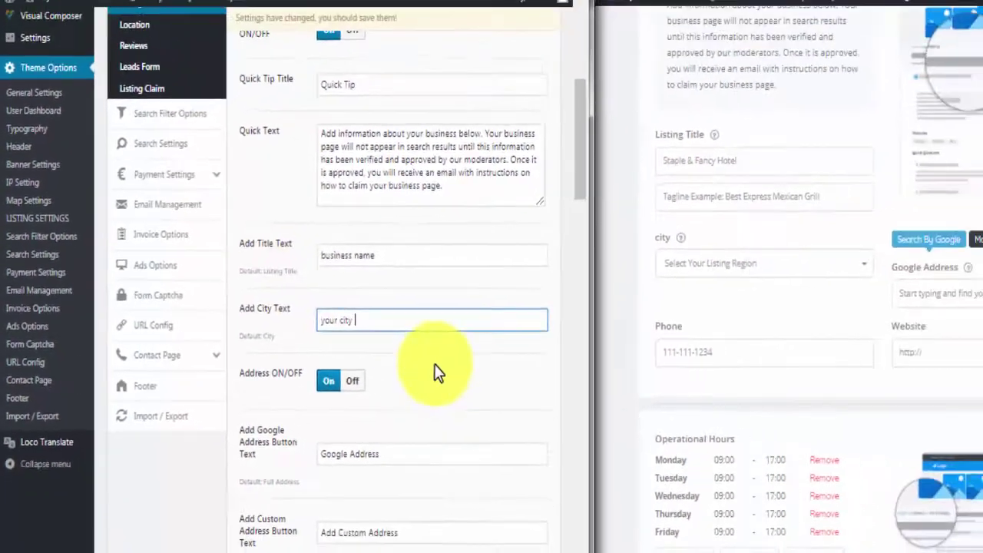
pyautogui.scroll(-5, 346, 354)
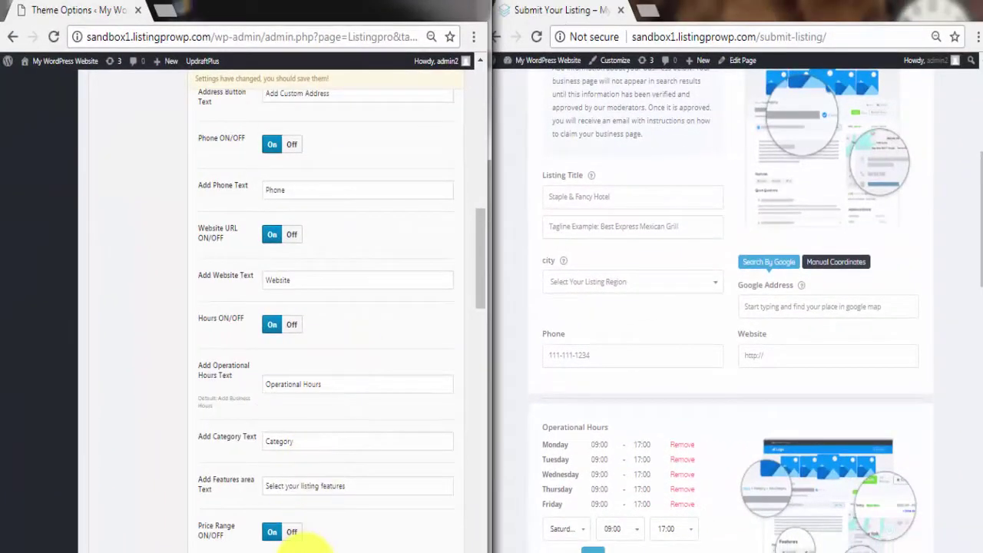
# Save the theme options and reload the Submit Listing page to see the renamed labels.
pyautogui.click(311, 547)
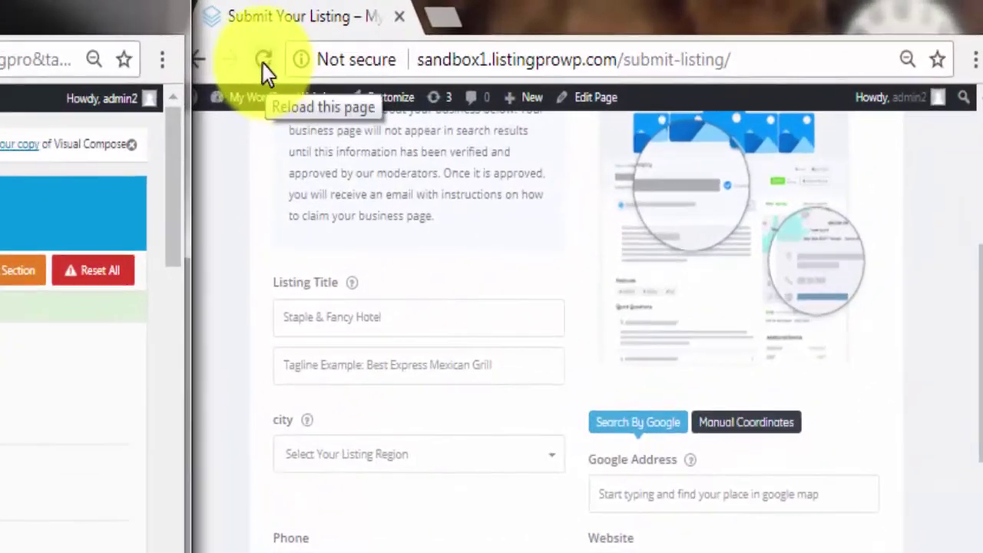
pyautogui.click(337, 61)
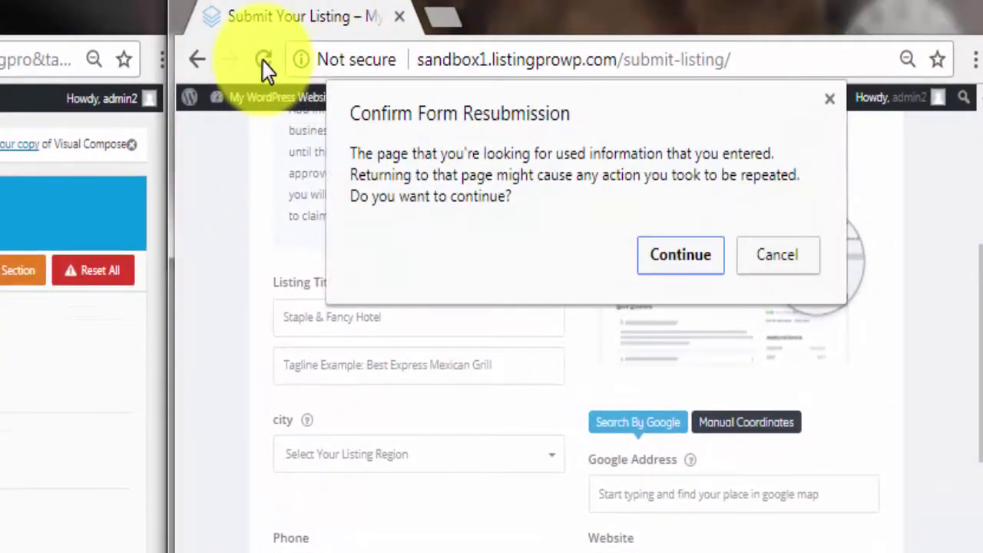
pyautogui.click(680, 253)
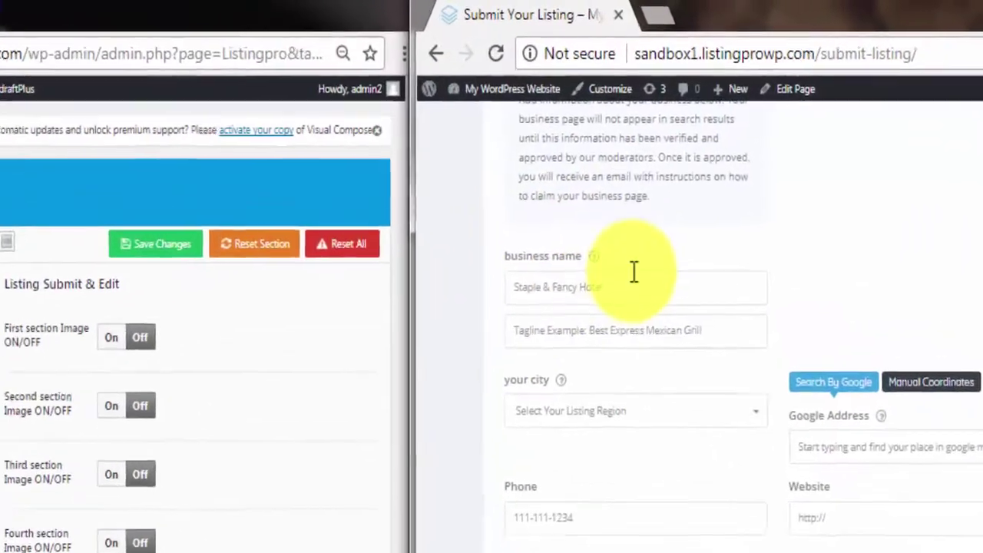
pyautogui.scroll(5, 649, 452)
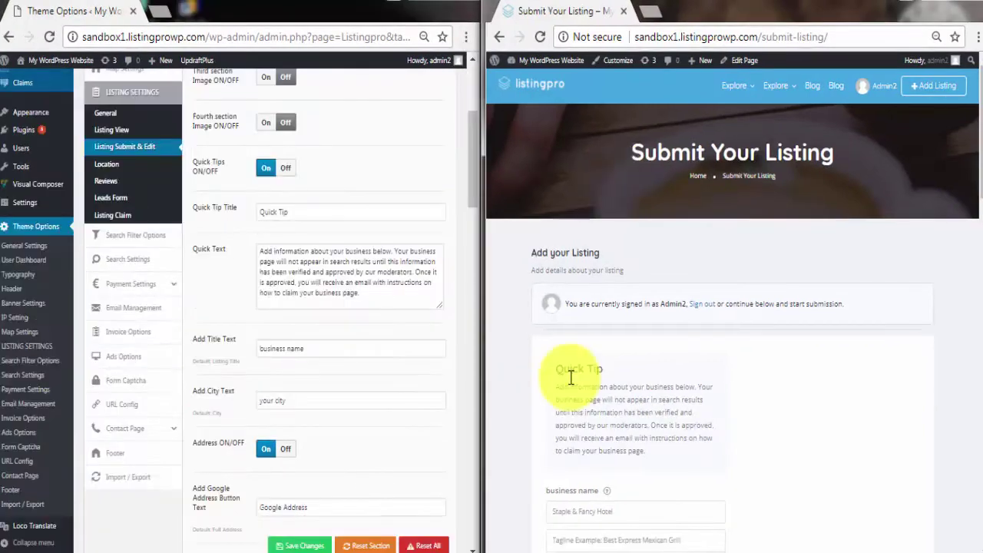
pyautogui.scroll(-3, 571, 376)
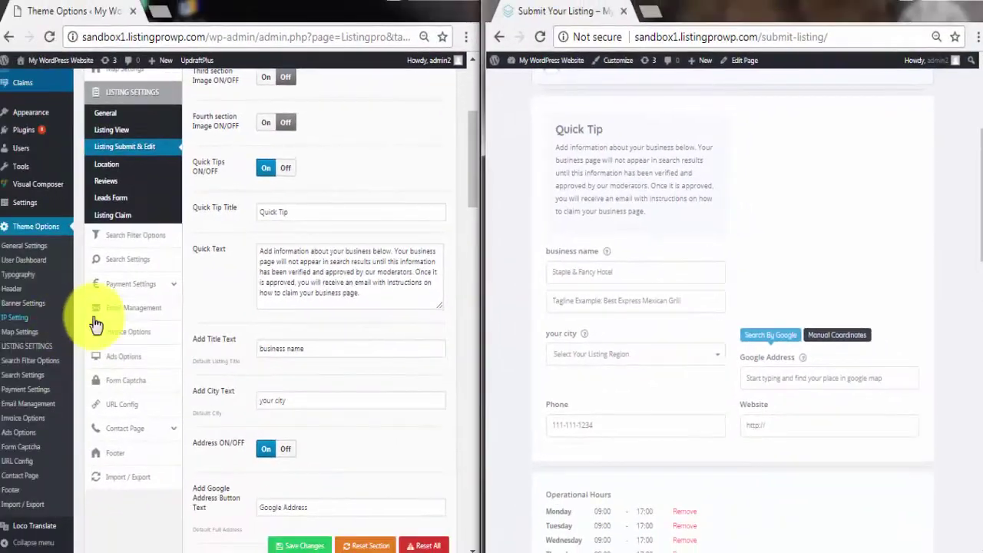
pyautogui.scroll(-1, 96, 324)
pyautogui.scroll(-2, 91, 318)
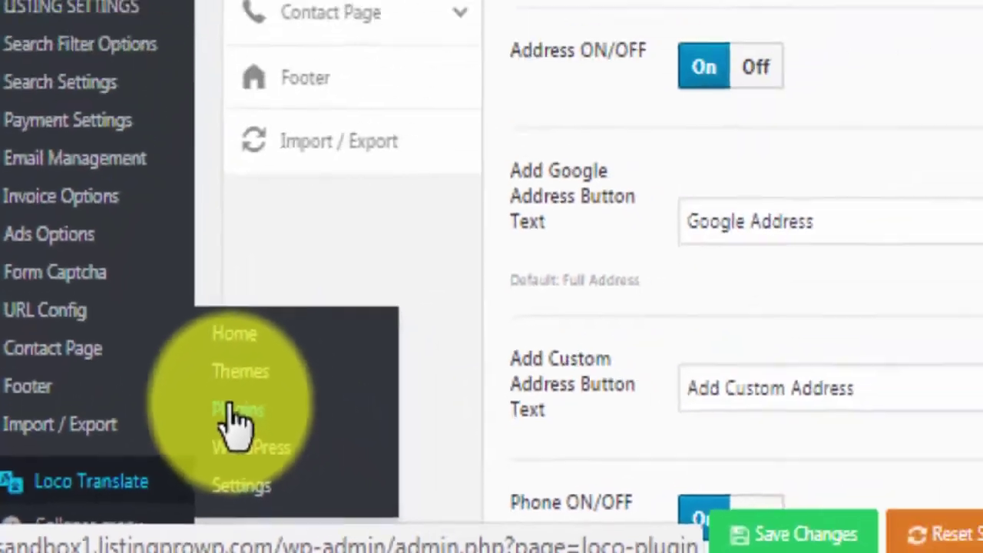
# Open the ListingPro Plugin's English (United States) translation file in Loco Translate.
pyautogui.click(376, 321)
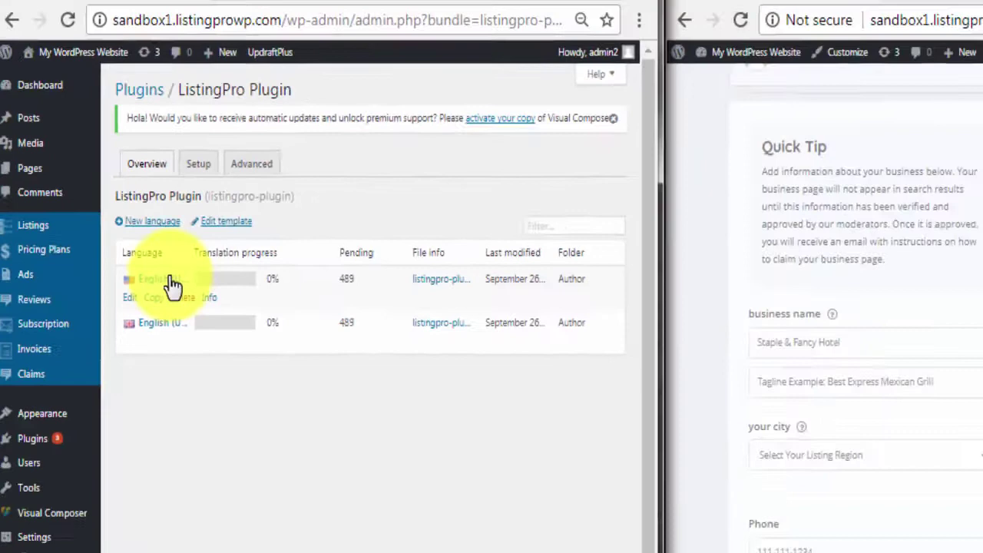
pyautogui.click(230, 371)
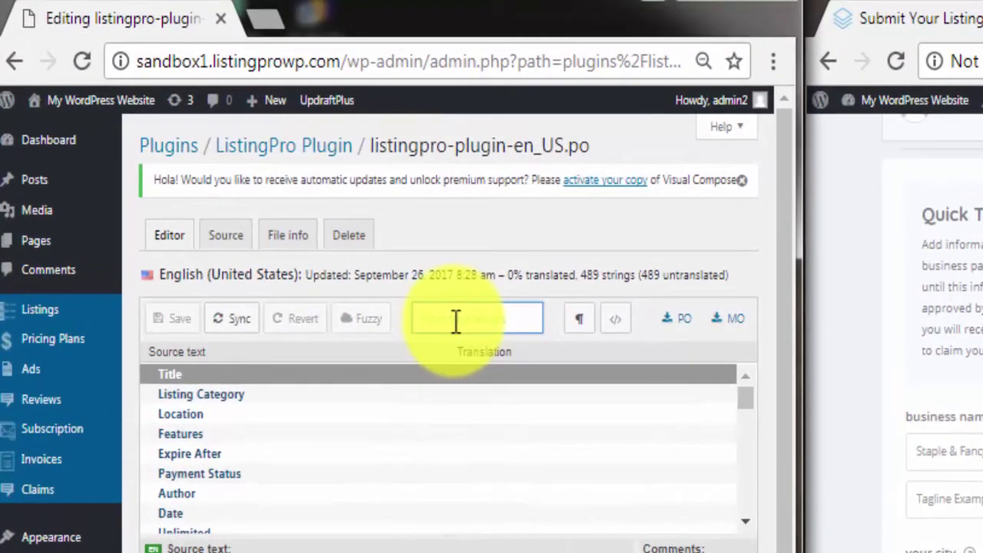
# Filter for 'stapl' and translate 'Staple & Fancy Hotel' as 'text goes here'.
pyautogui.write('sta')
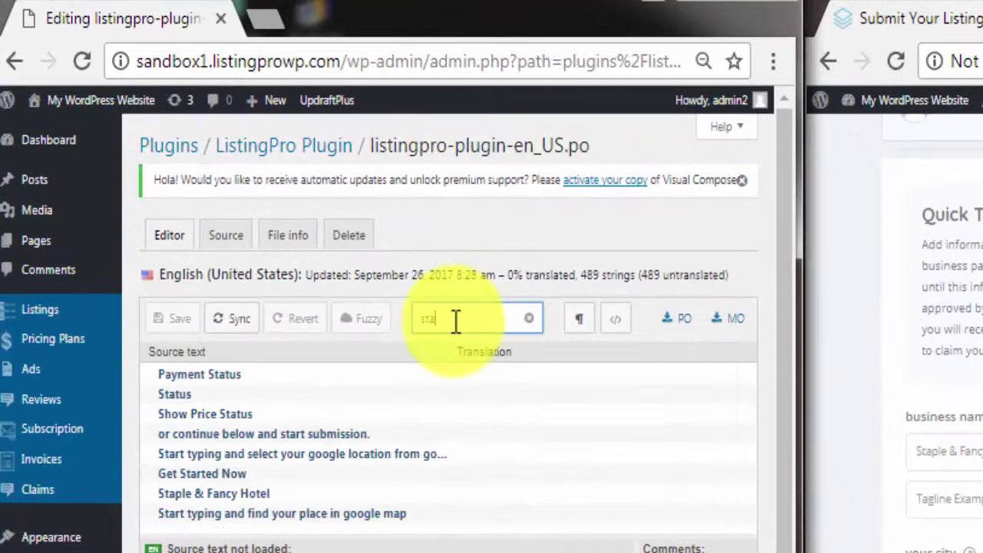
pyautogui.write('ple')
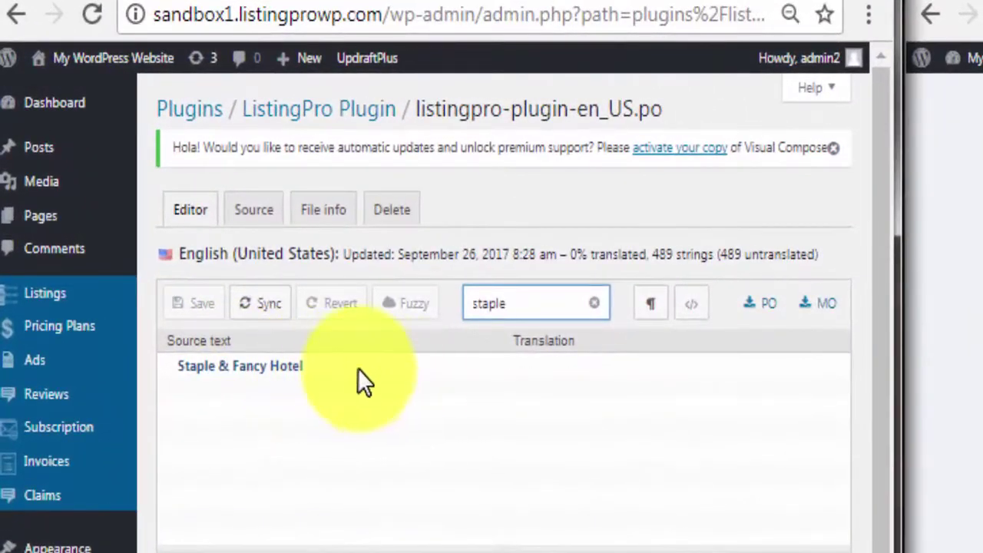
pyautogui.click(358, 368)
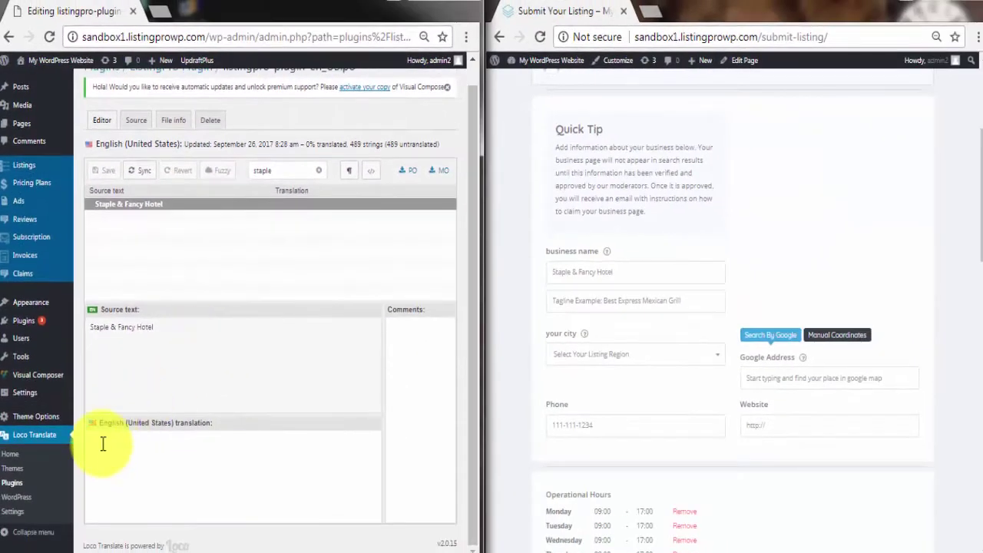
pyautogui.click(103, 443)
pyautogui.write('tex')
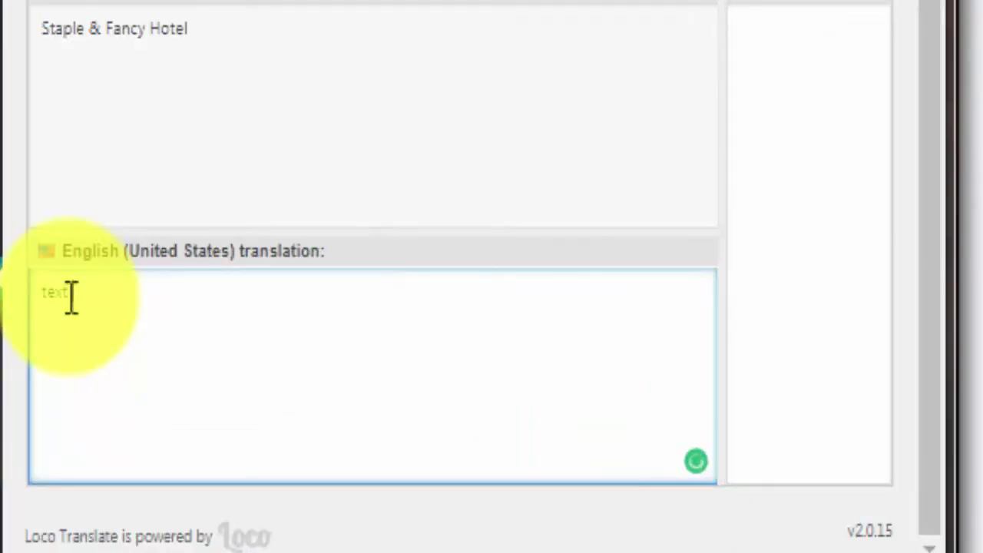
pyautogui.write('t goes h')
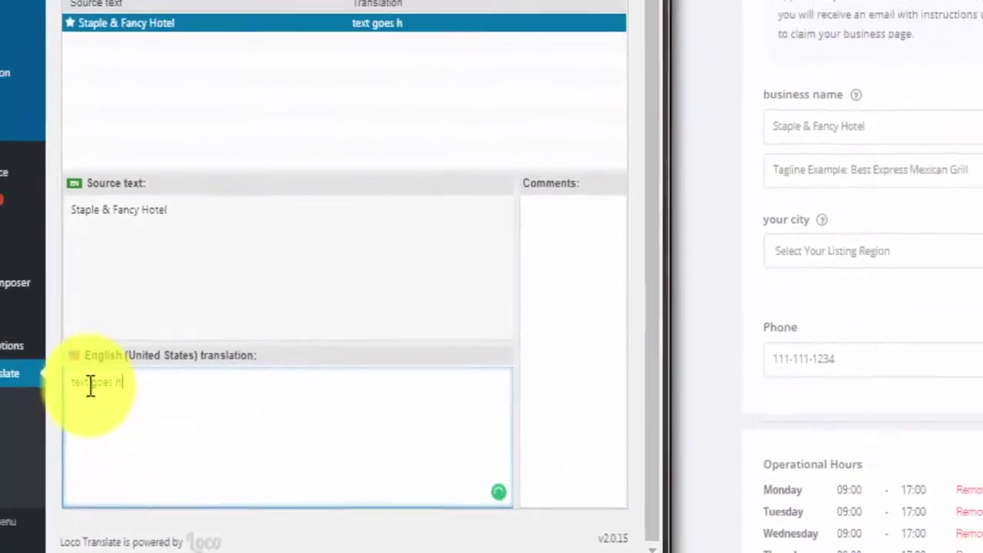
pyautogui.write('ere')
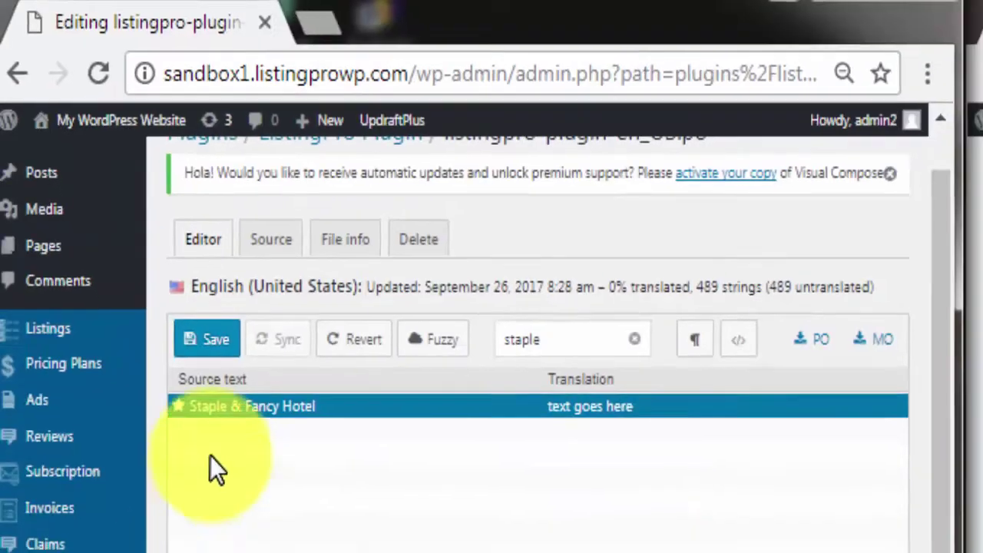
# Save the translation and reload the Submit Listing page, allowing form resubmission.
pyautogui.click(219, 358)
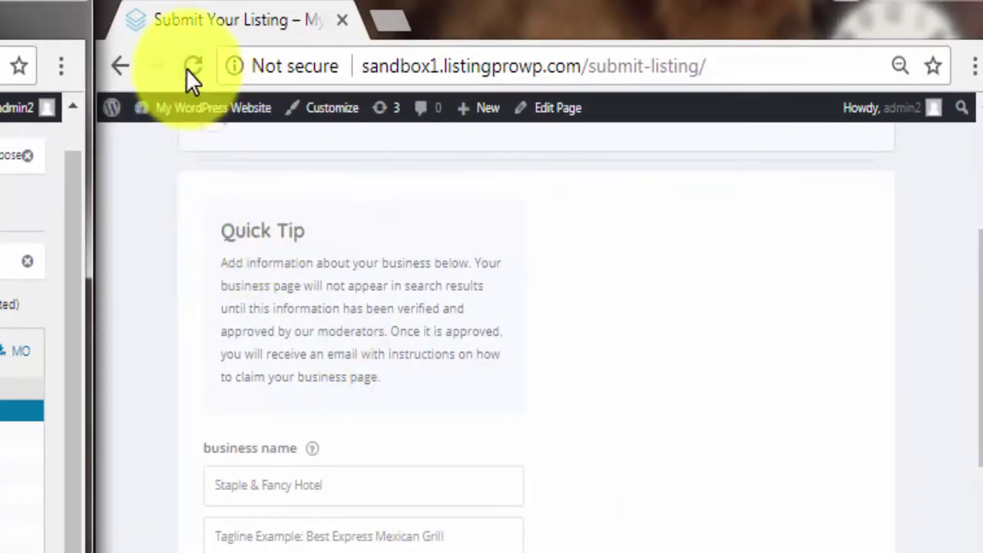
pyautogui.click(186, 67)
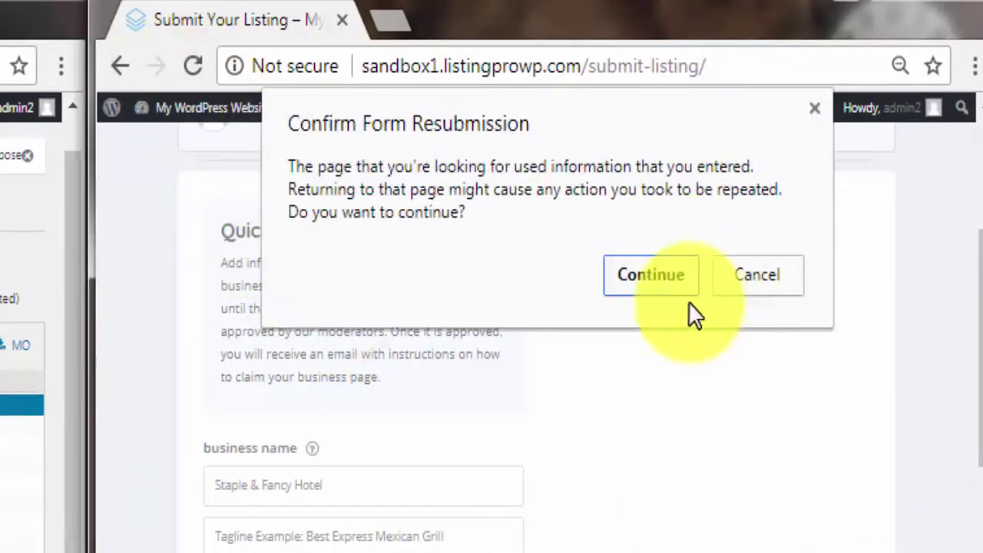
pyautogui.click(686, 292)
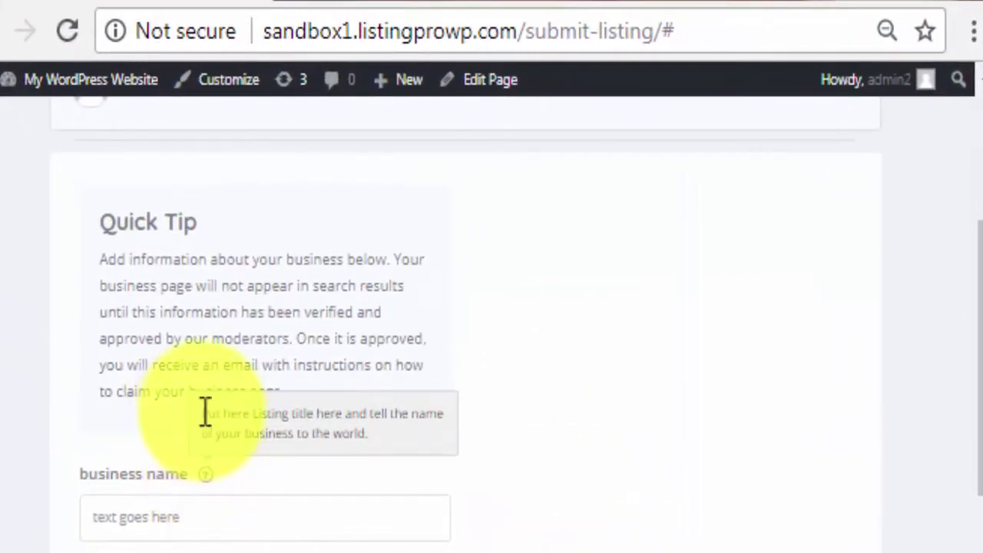
# Copy the business name info-bubble sentence into Loco's filter and translate it as 'info text goes here'.
pyautogui.moveTo(202, 411)
pyautogui.mouseDown()
pyautogui.moveTo(391, 415)
pyautogui.moveTo(460, 428)
pyautogui.mouseUp()
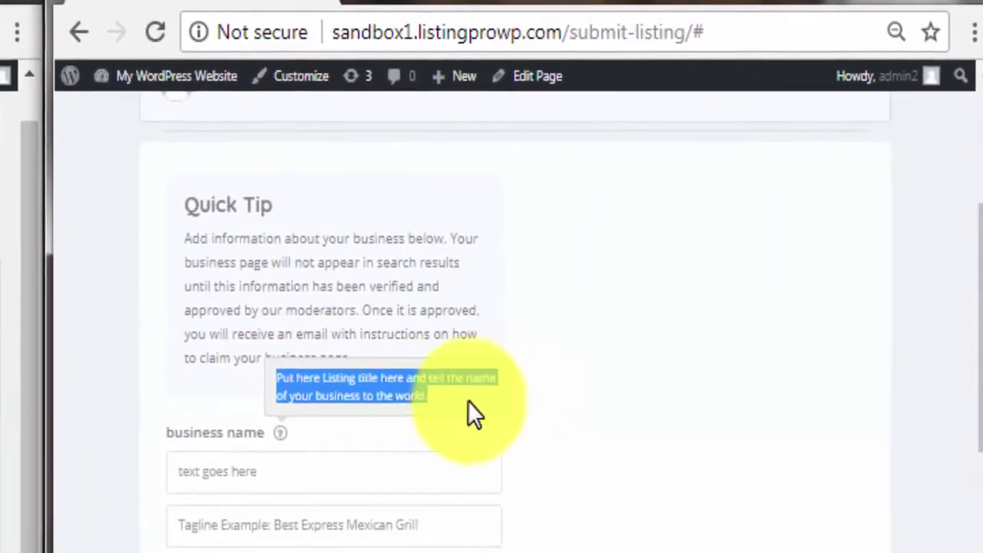
pyautogui.rightClick(255, 422)
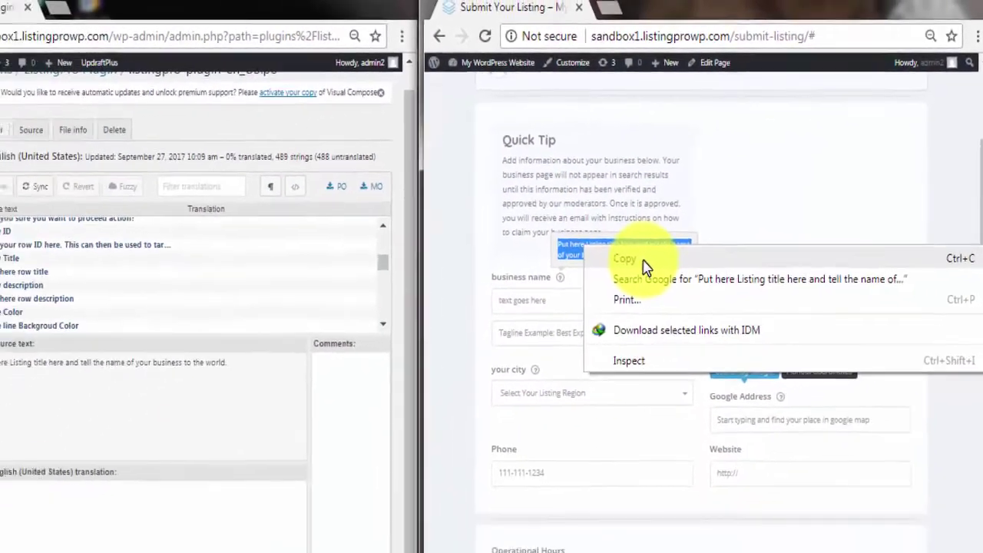
pyautogui.click(569, 295)
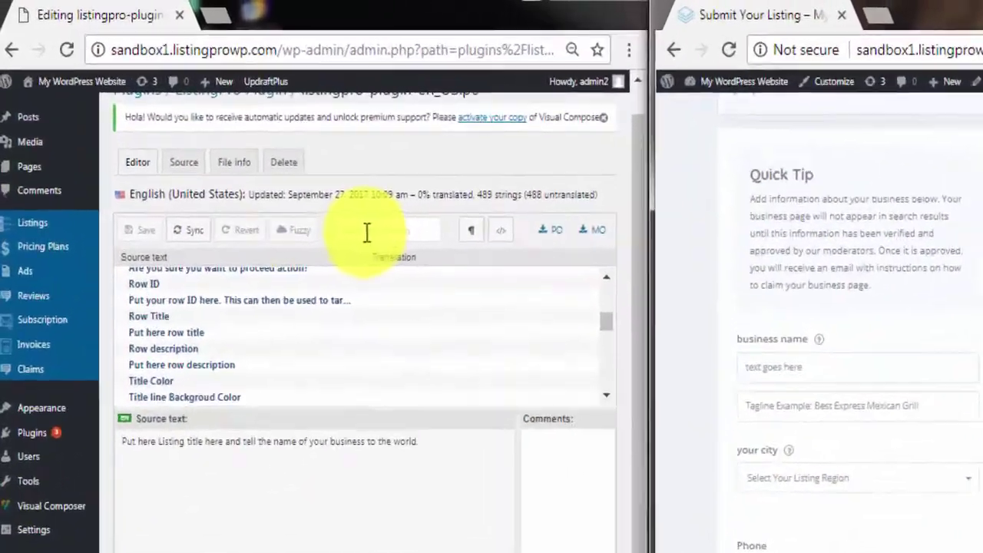
pyautogui.rightClick(367, 232)
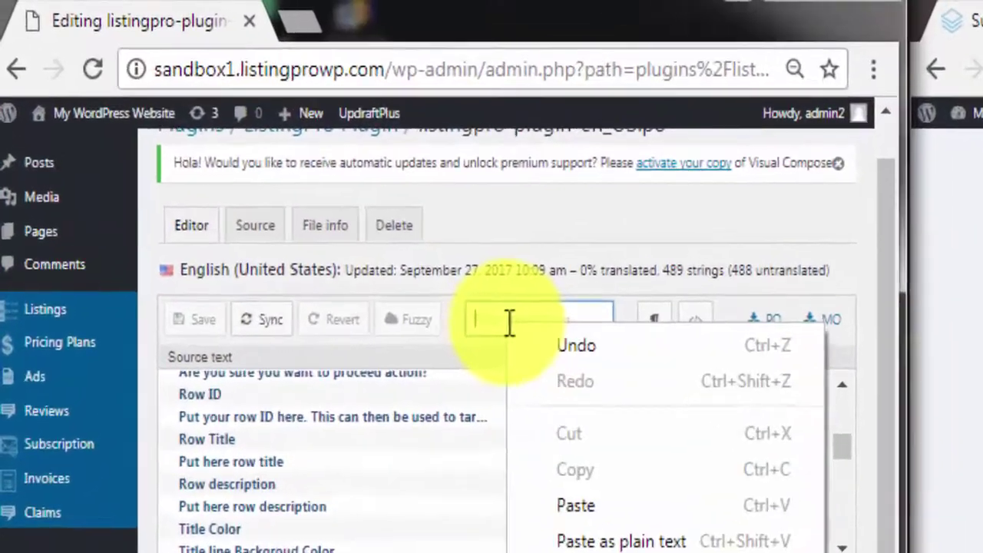
pyautogui.click(676, 543)
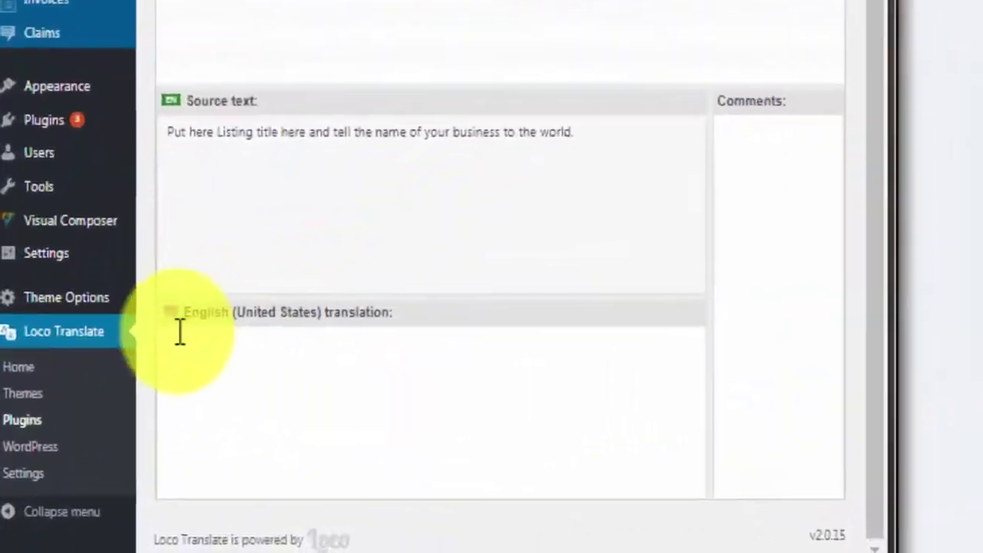
pyautogui.click(116, 412)
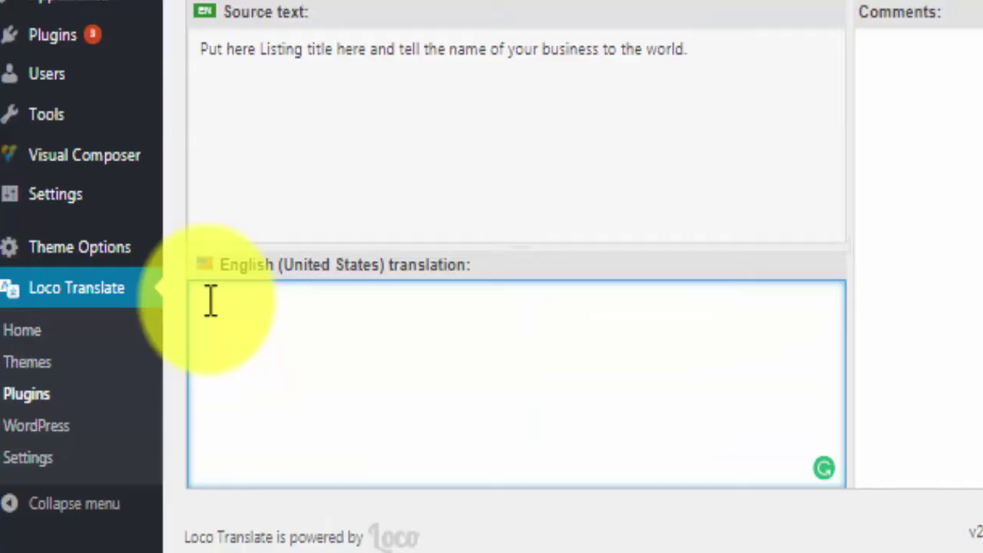
pyautogui.write('info text')
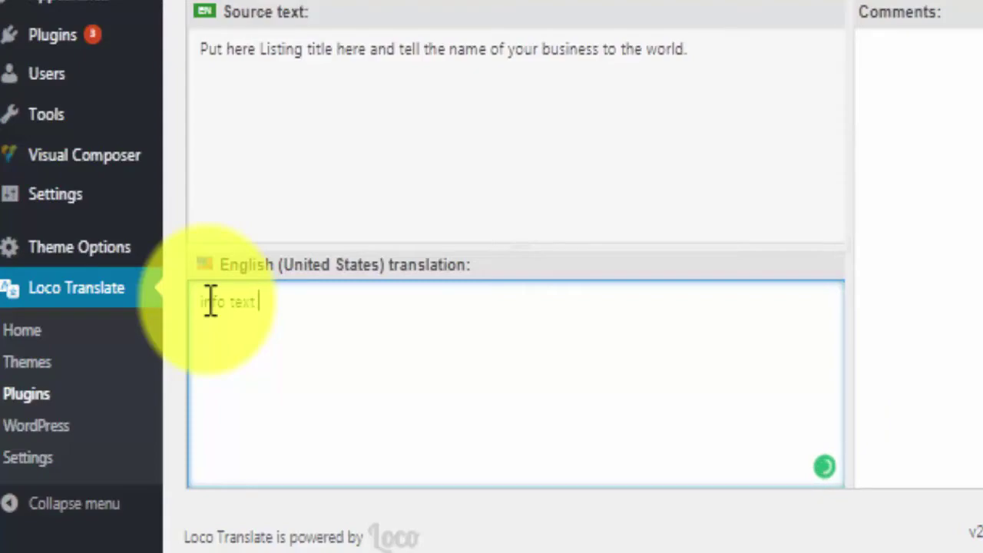
pyautogui.write(' goes her')
pyautogui.write('e')
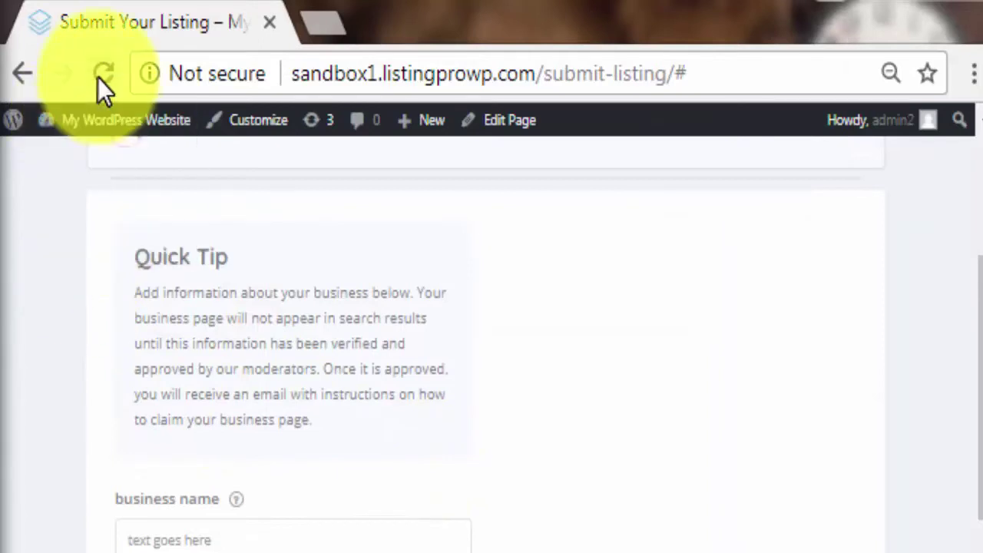
# Reload the Submit Listing page, allowing resubmission, to check the 'info text goes here' bubble.
pyautogui.click(103, 74)
pyautogui.click(630, 304)
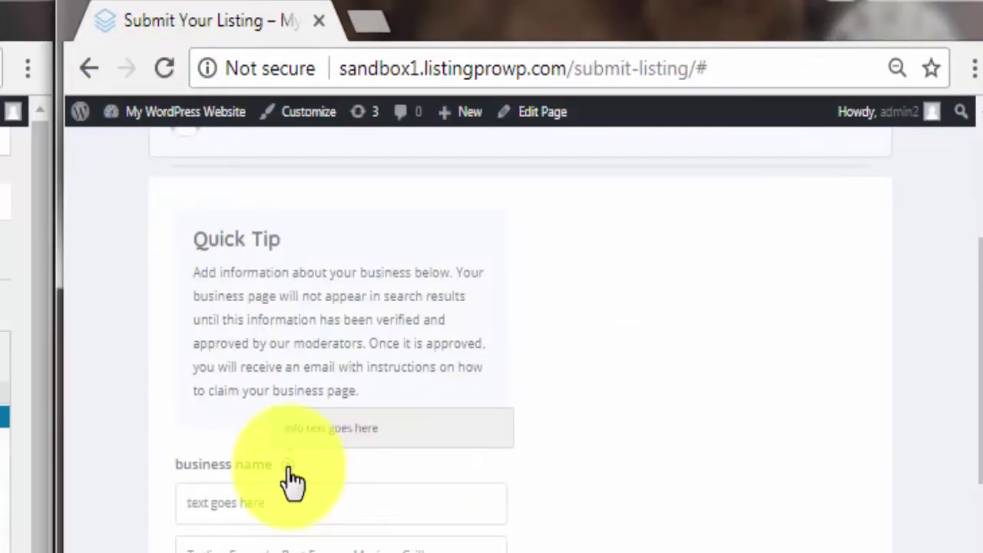